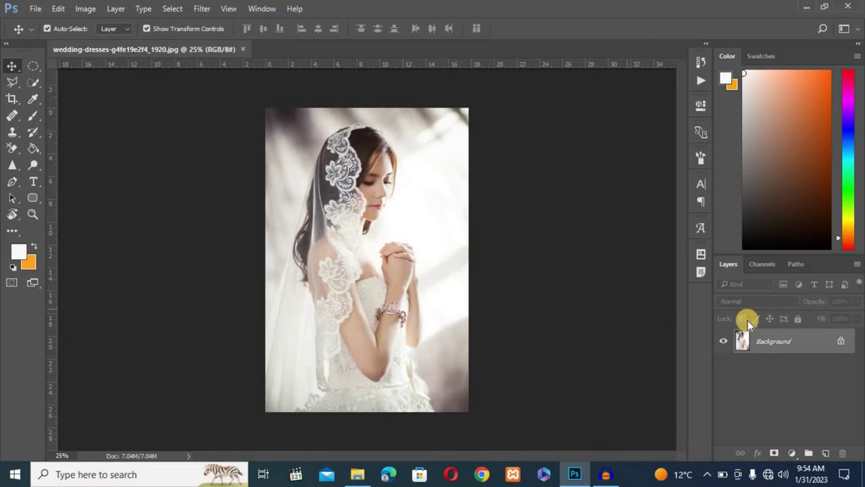
# - Unlock the wedding photo's Background layer so it becomes Layer 0
pyautogui.click(844, 342)
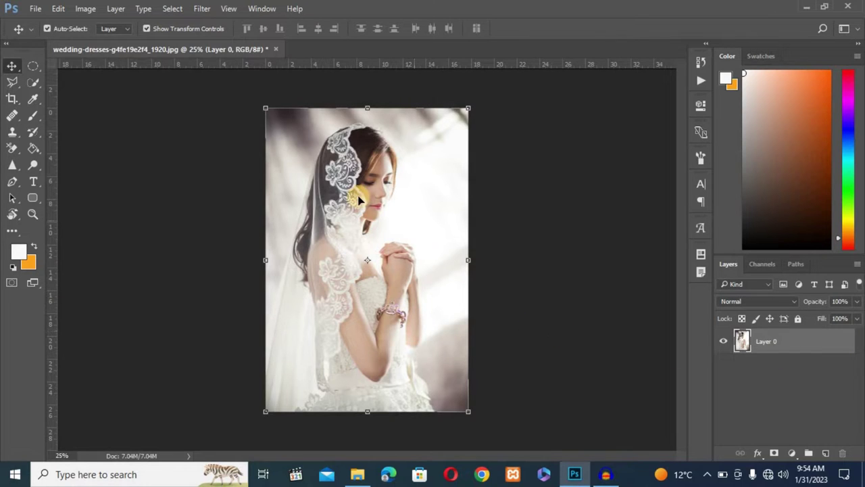
# - Enlarge the canvas by 50 pixels in width and height, relative and centre-anchored
pyautogui.click(83, 8)
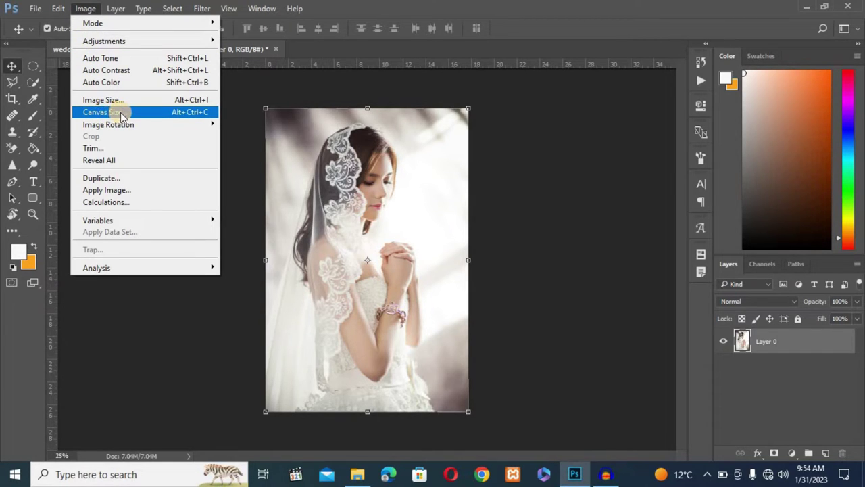
pyautogui.click(120, 112)
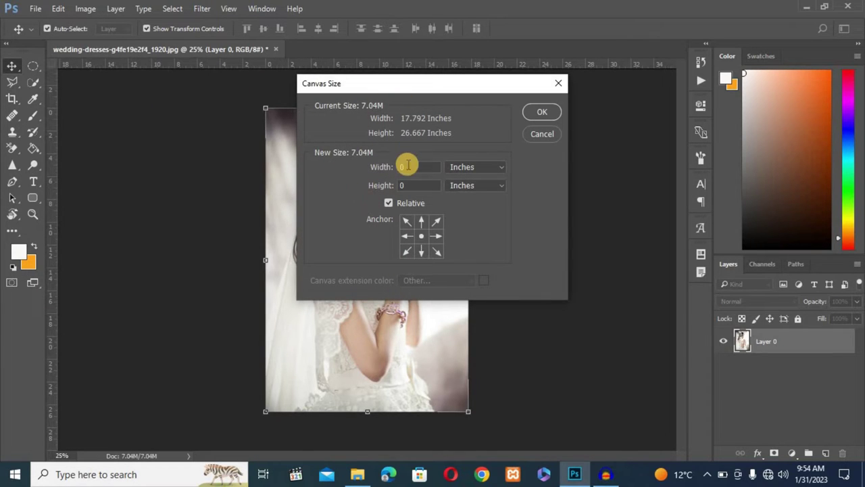
pyautogui.press('Tab')
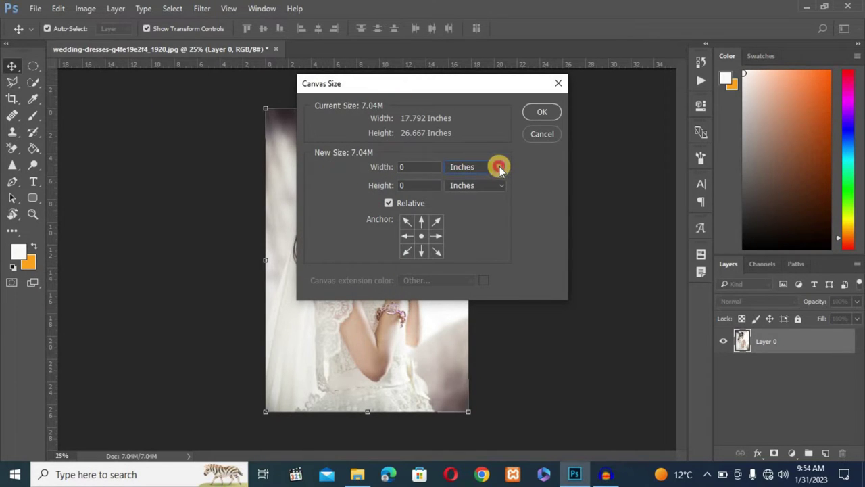
pyautogui.click(499, 167)
pyautogui.click(472, 189)
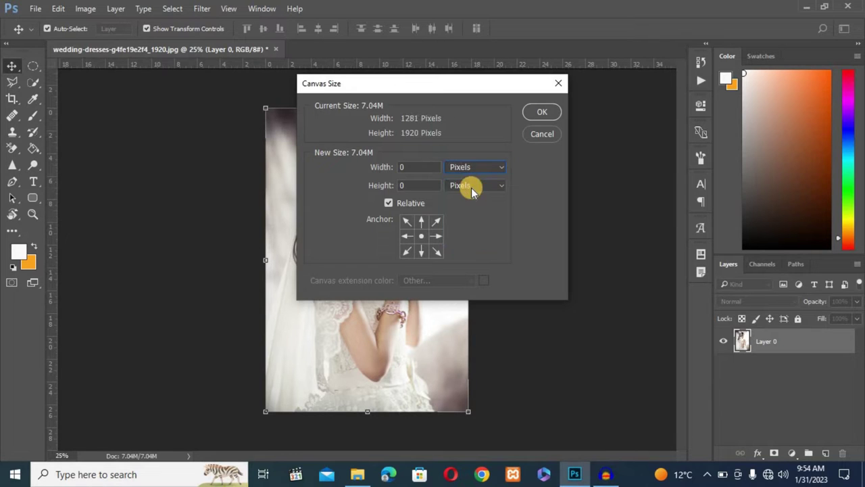
pyautogui.click(414, 167)
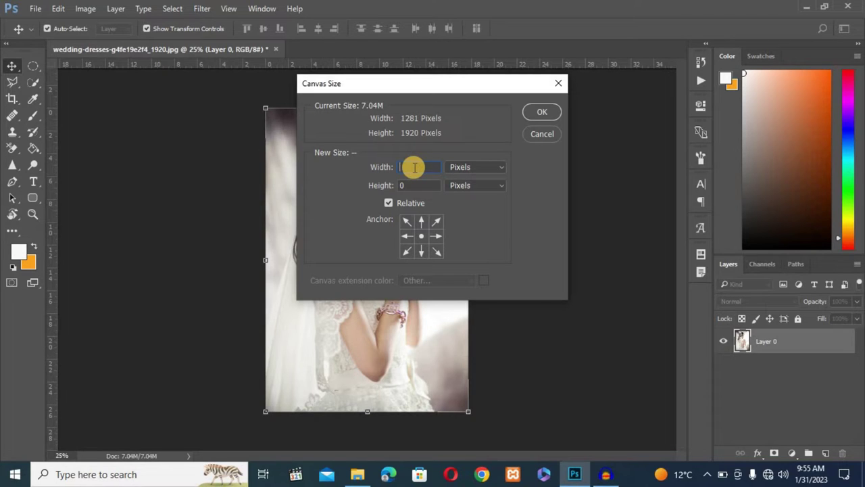
pyautogui.press('BackSpace')
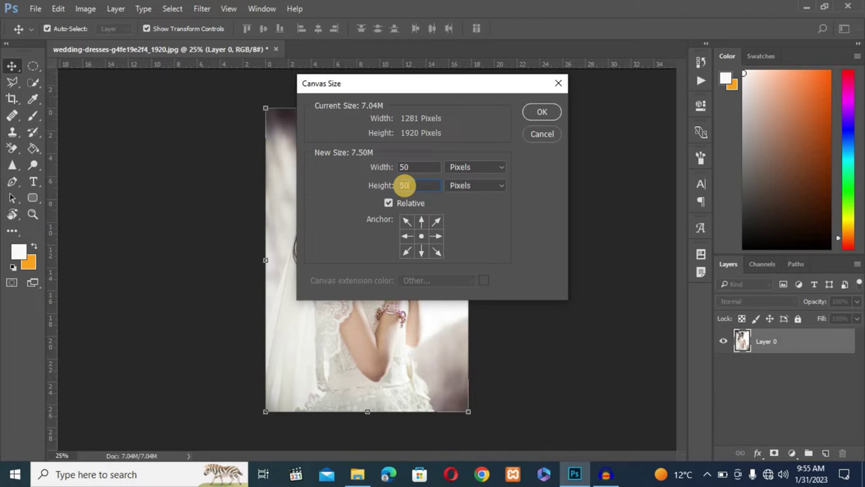
pyautogui.write('50')
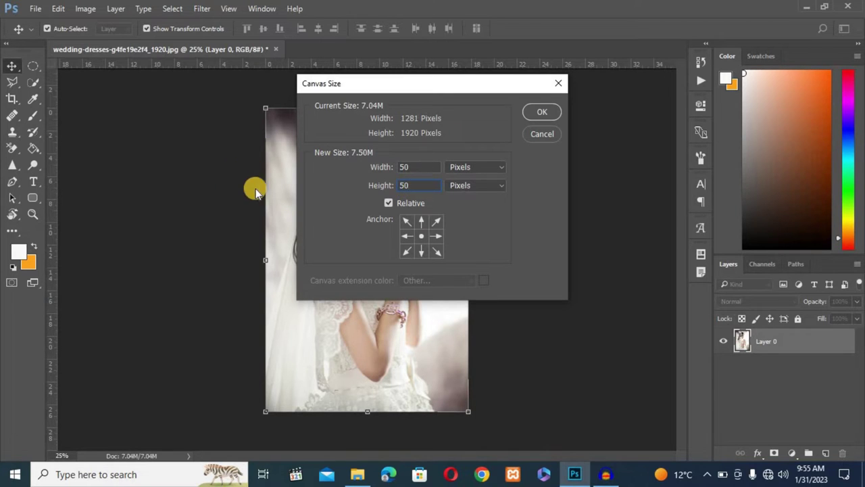
pyautogui.doubleClick(406, 185)
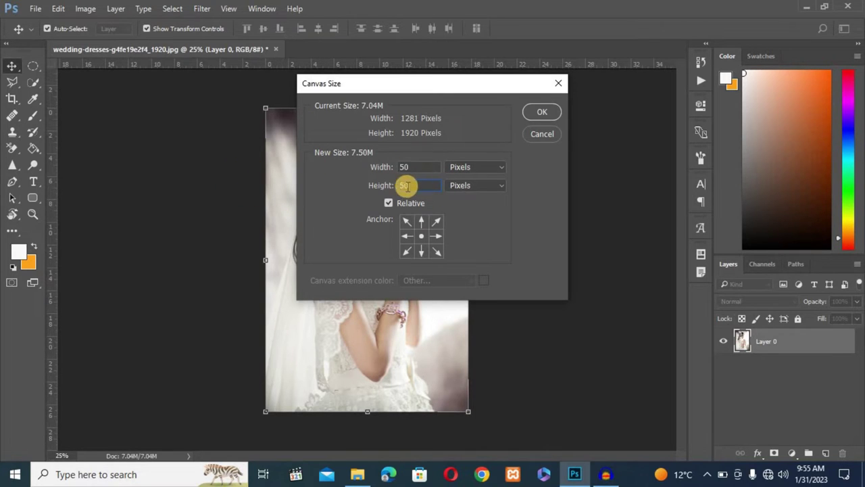
pyautogui.write('50')
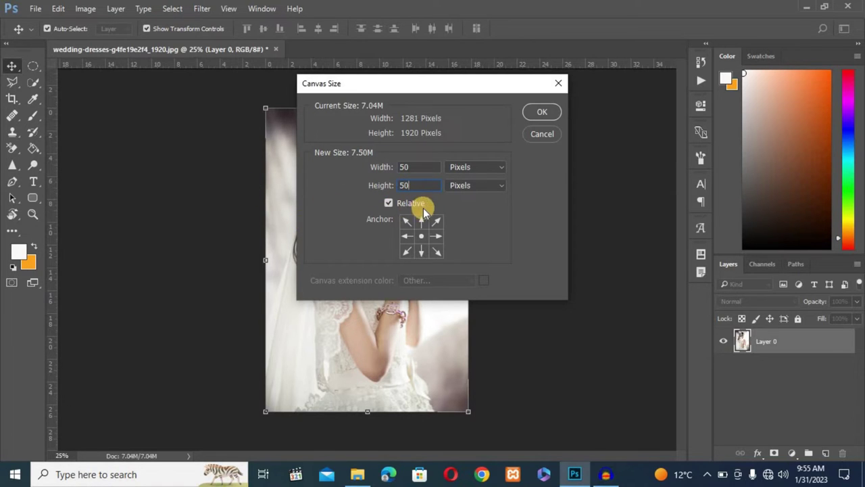
pyautogui.click(388, 203)
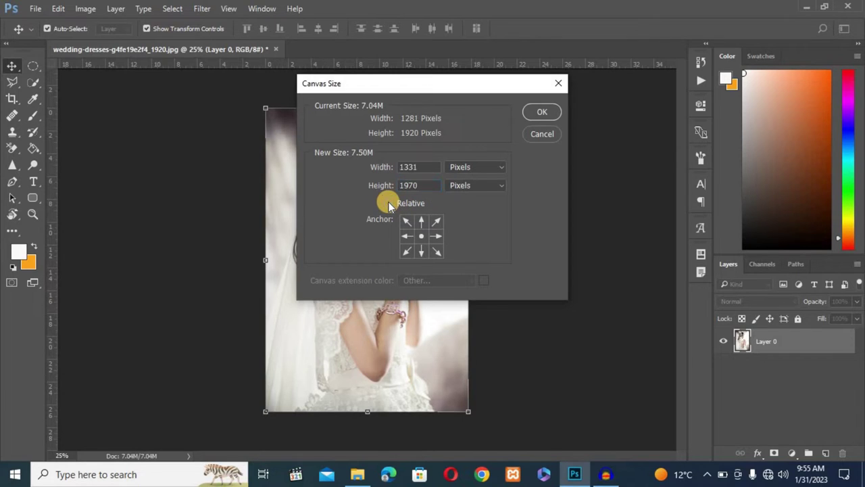
pyautogui.click(386, 204)
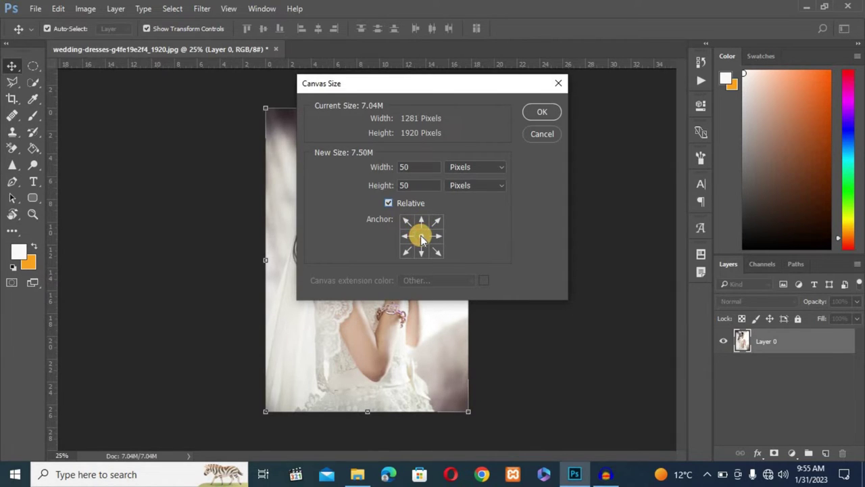
pyautogui.click(541, 113)
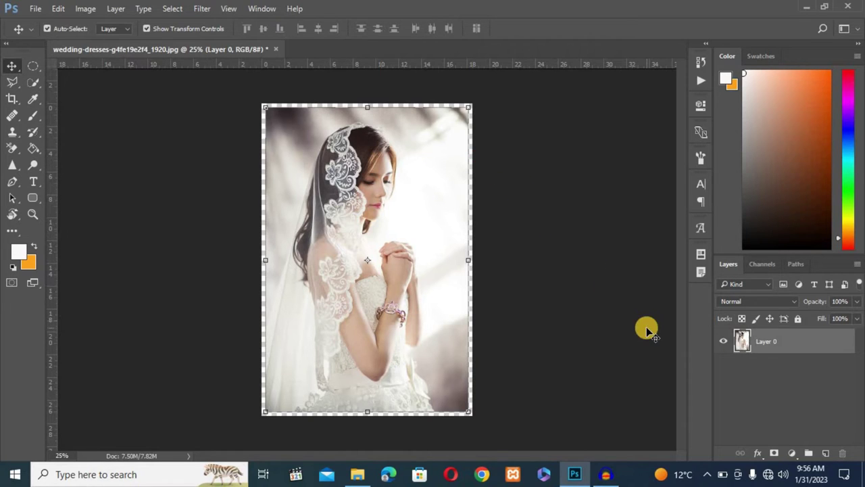
# - Add a Solid Color fill layer and try orange and dark green shades
pyautogui.click(793, 455)
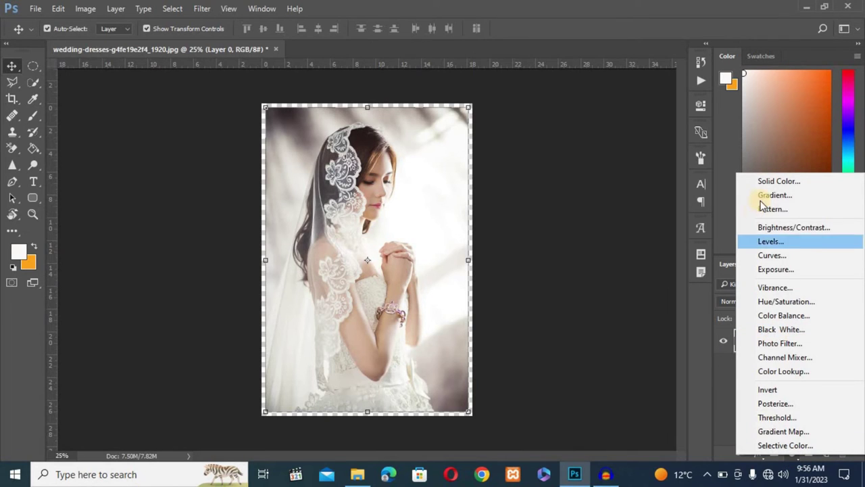
pyautogui.click(779, 182)
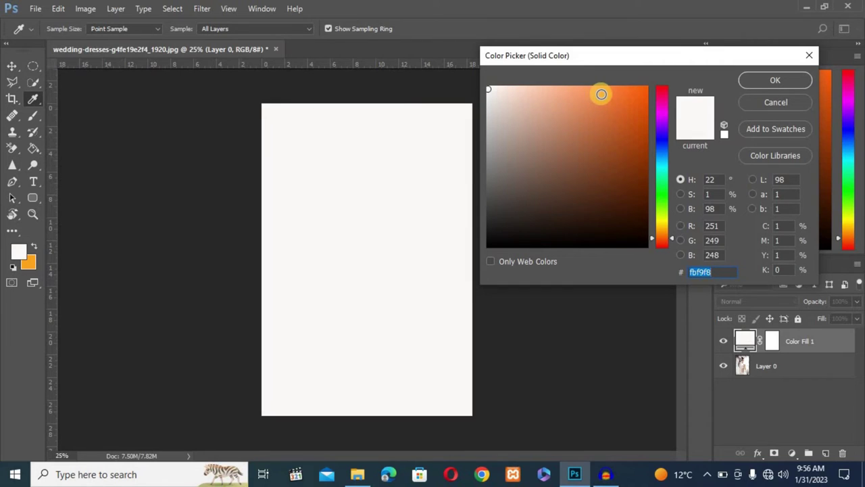
pyautogui.click(601, 94)
pyautogui.moveTo(602, 94); pyautogui.dragTo(620, 94)
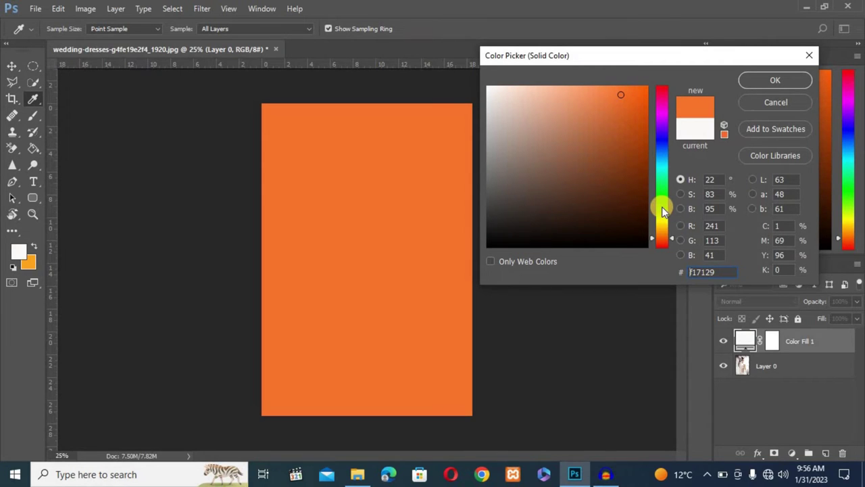
pyautogui.click(661, 203)
pyautogui.click(634, 190)
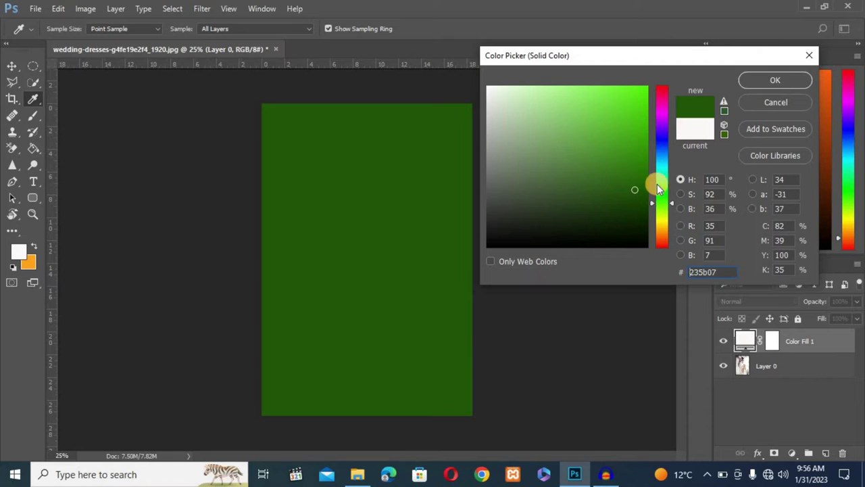
# - Try yellow and salmon shades, then settle on orange-red #ed4f2b for the fill
pyautogui.click(660, 226)
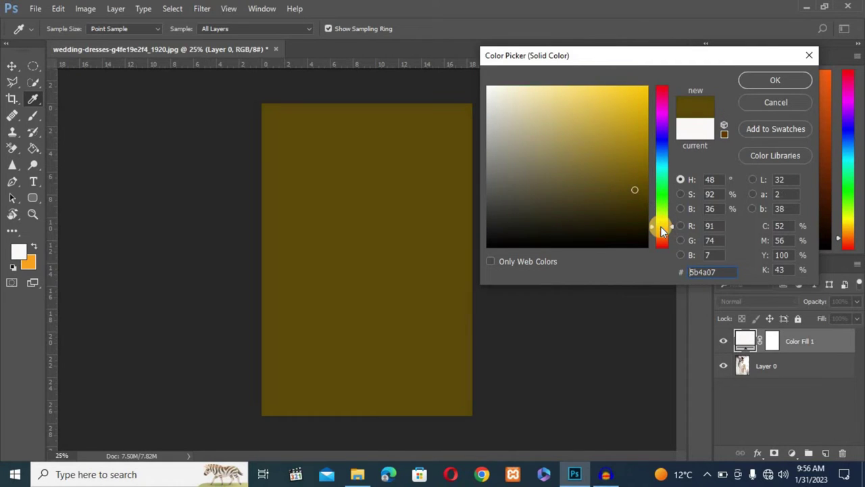
pyautogui.click(613, 120)
pyautogui.click(629, 101)
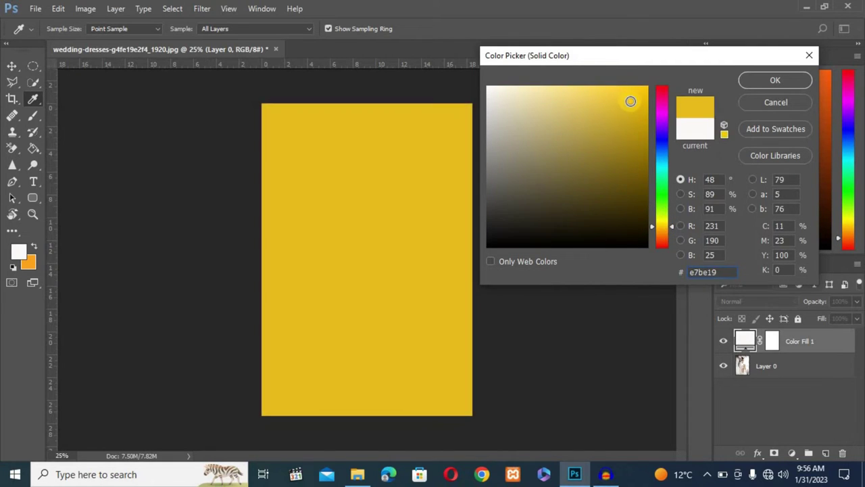
pyautogui.click(667, 242)
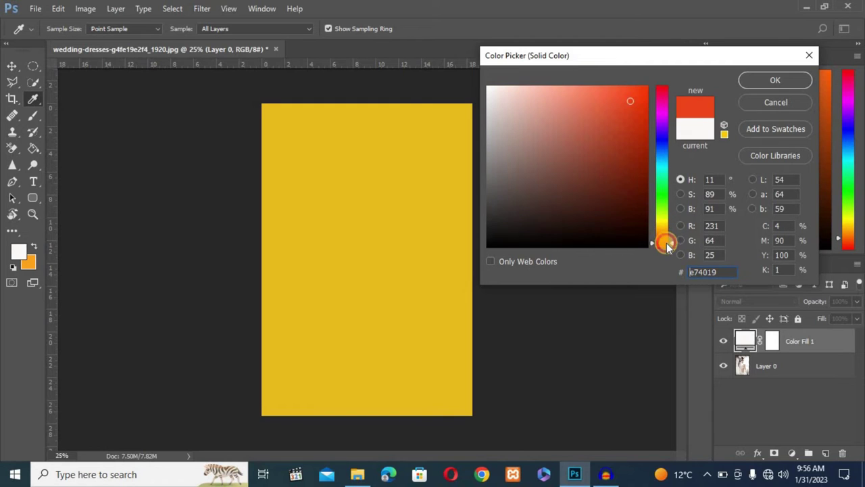
pyautogui.click(598, 103)
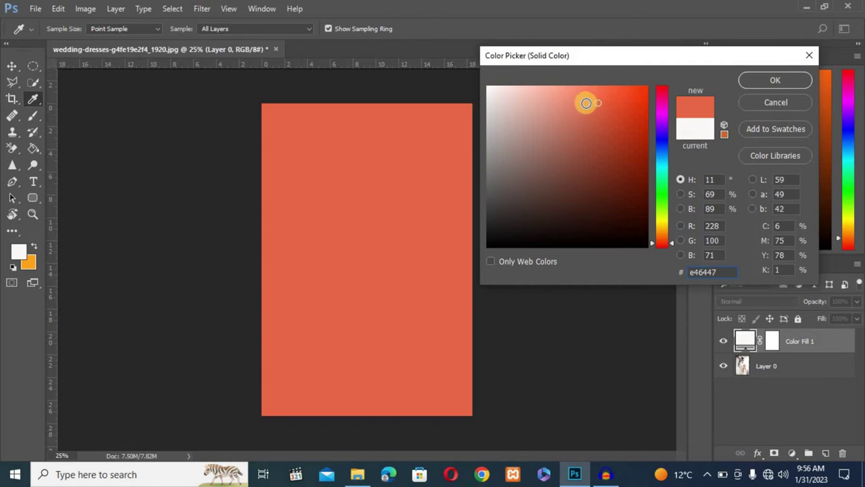
pyautogui.click(583, 102)
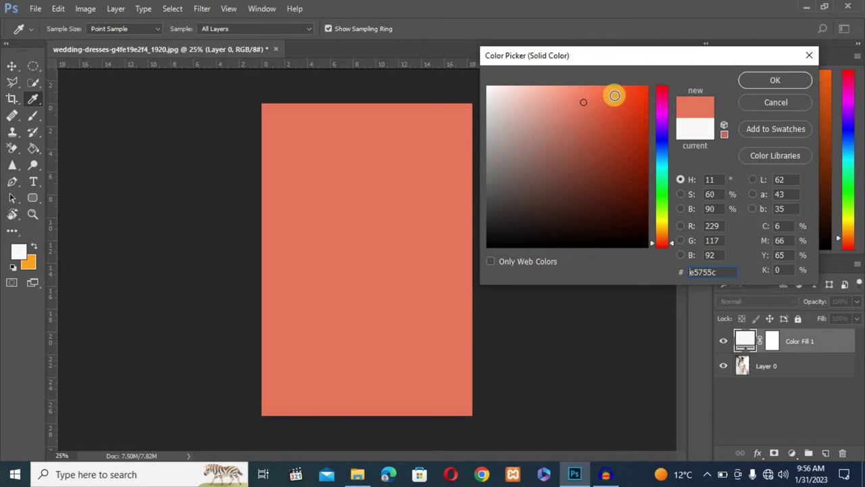
pyautogui.click(619, 97)
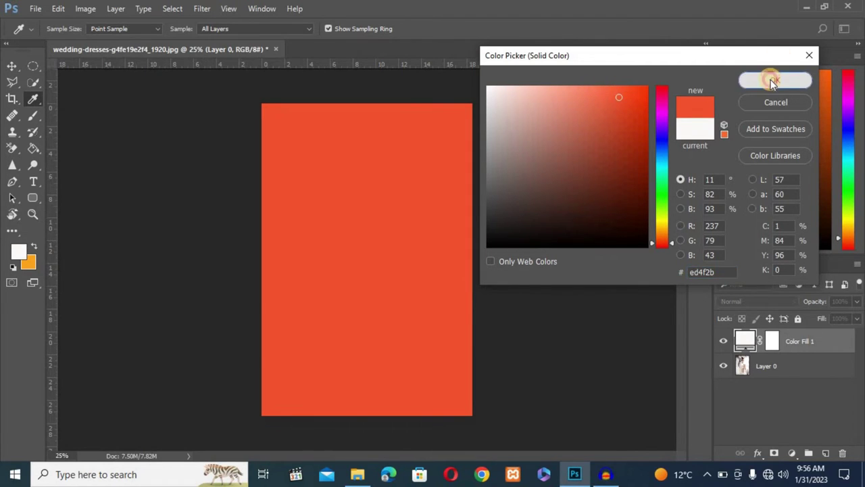
pyautogui.click(772, 81)
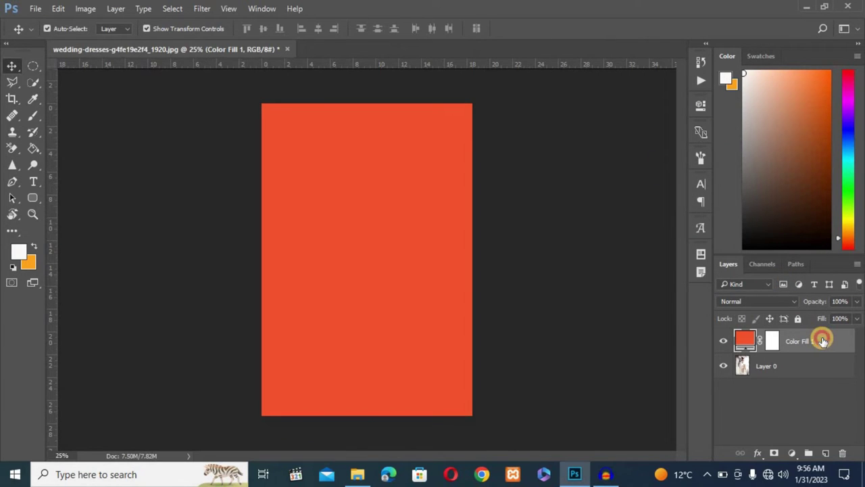
# - Move Color Fill 1 below Layer 0 so the orange-red frames the photo
pyautogui.moveTo(823, 340); pyautogui.dragTo(831, 377)
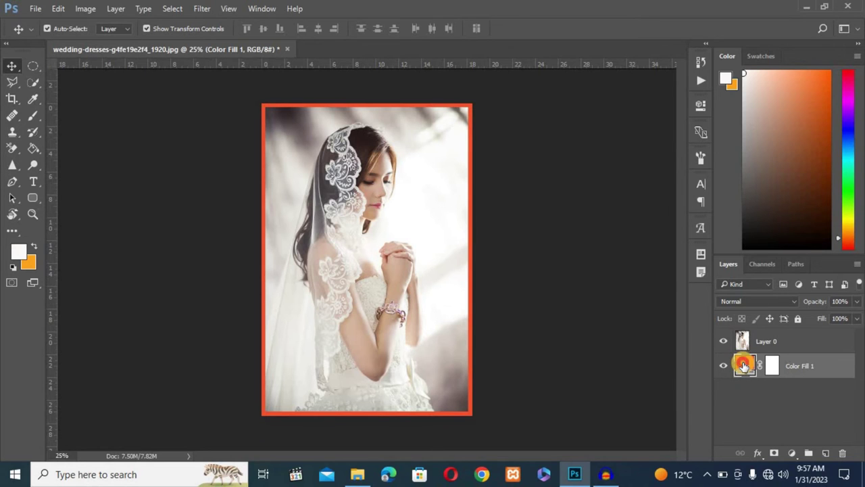
pyautogui.doubleClick(743, 365)
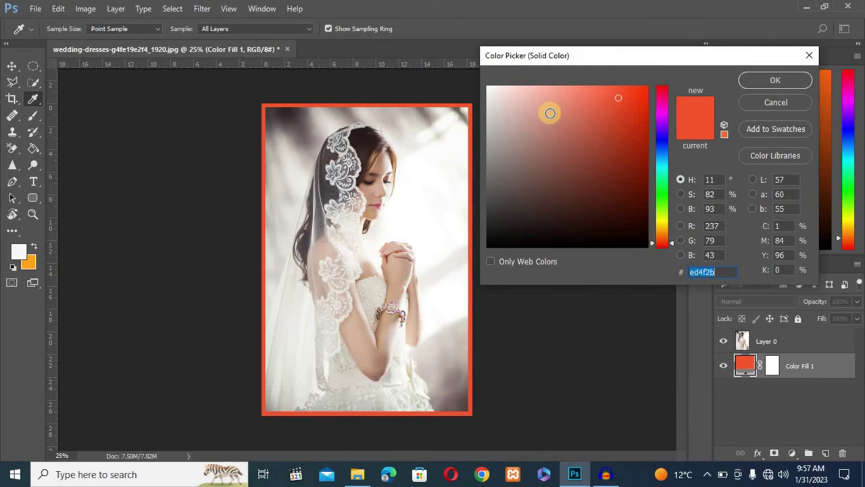
pyautogui.click(774, 102)
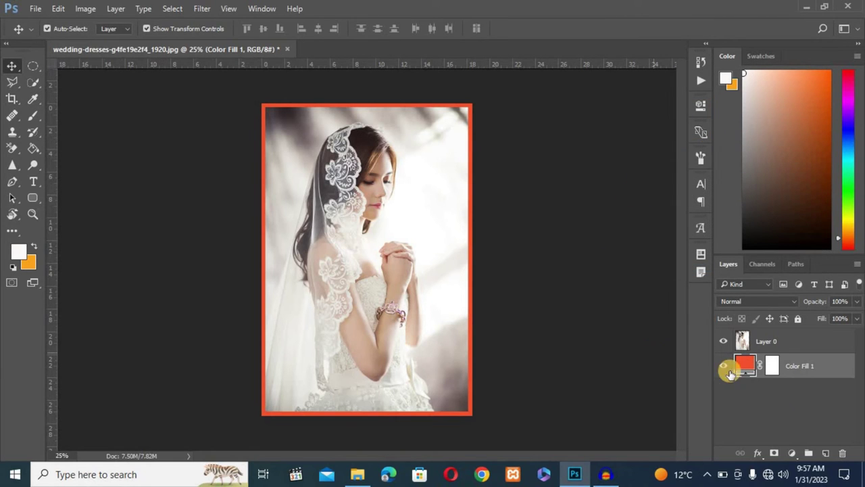
# - Add a Hue/Saturation layer above Color Fill 1, try the hue, then reset to defaults
pyautogui.click(792, 453)
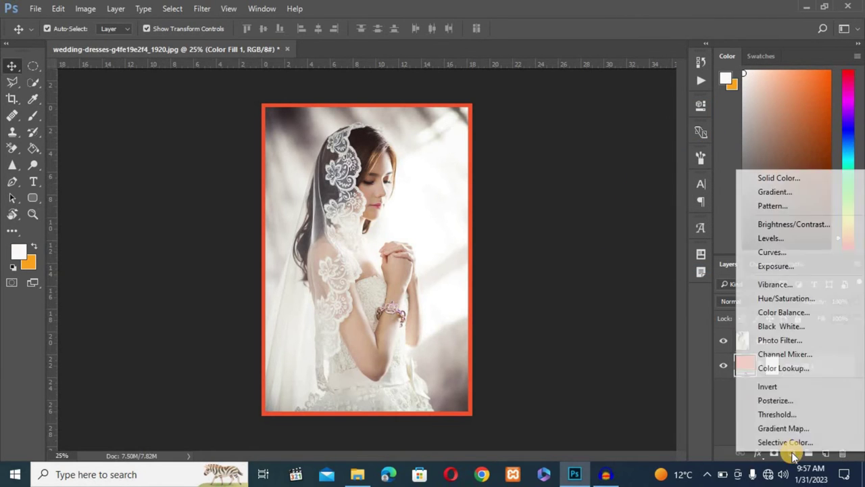
pyautogui.click(782, 298)
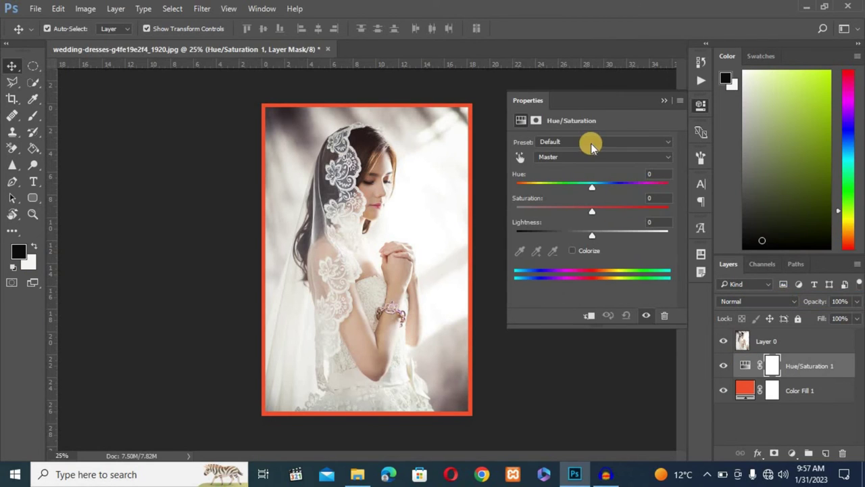
pyautogui.moveTo(592, 186)
pyautogui.mouseDown()
pyautogui.moveTo(651, 187)
pyautogui.moveTo(521, 187)
pyautogui.moveTo(599, 186)
pyautogui.mouseUp()
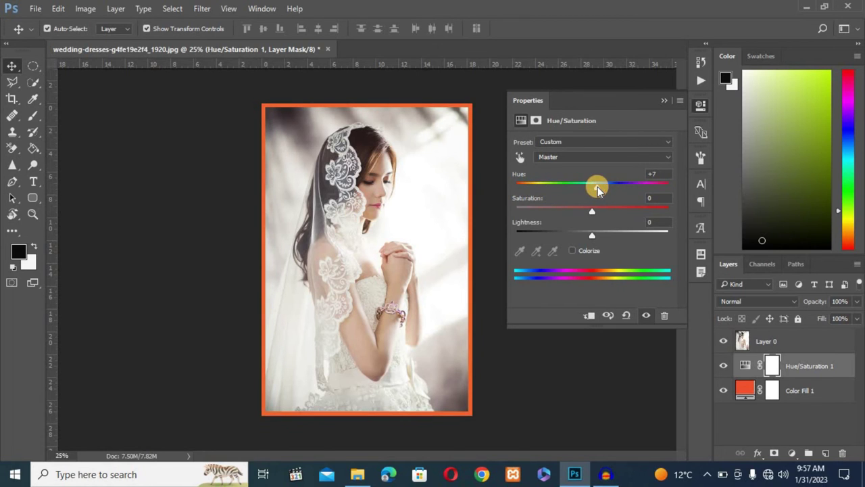
pyautogui.click(625, 316)
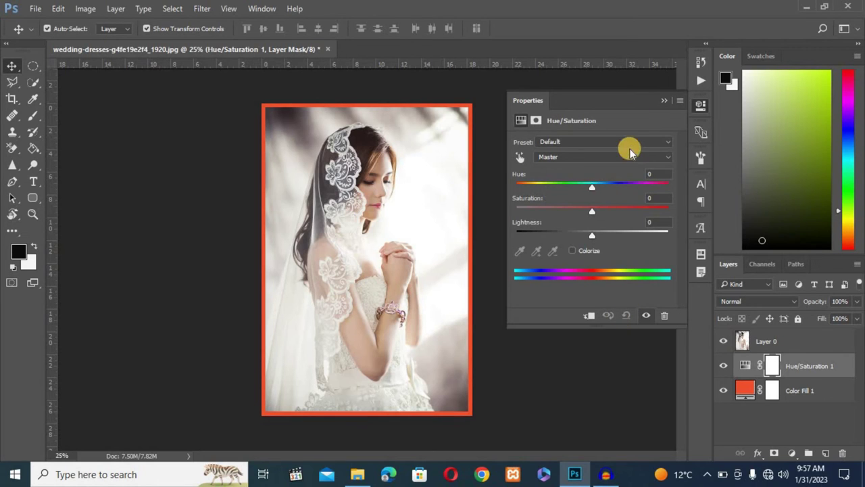
pyautogui.click(671, 100)
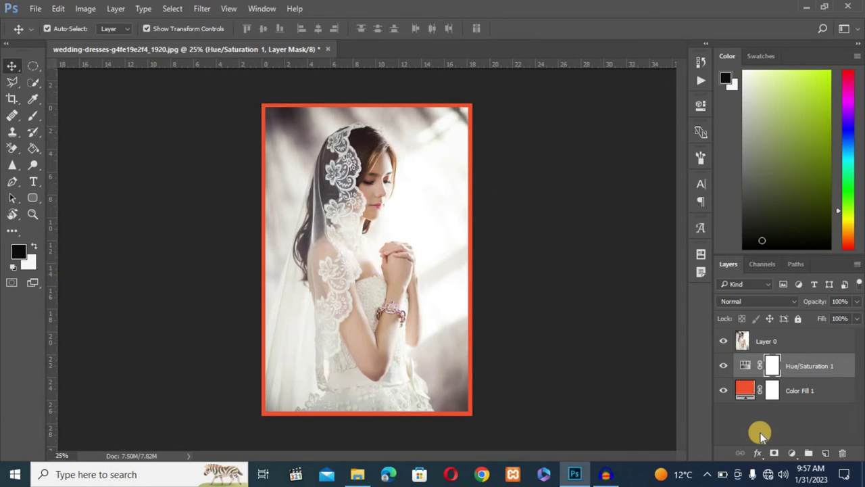
# - Add a Gradient Overlay effect to the Hue/Saturation layer via Blending Options
pyautogui.click(757, 452)
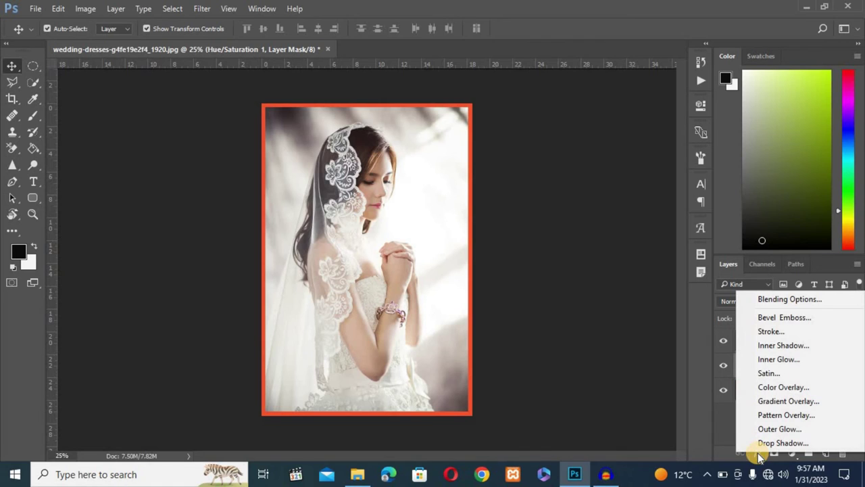
pyautogui.click(782, 304)
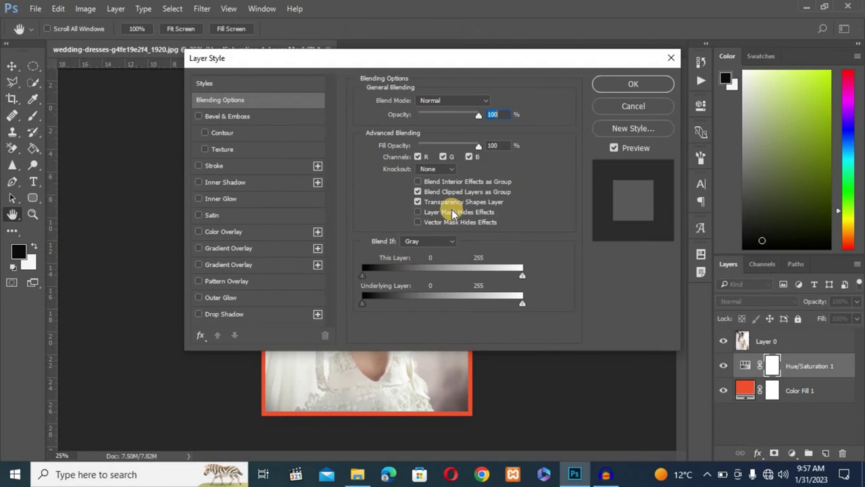
pyautogui.moveTo(398, 61); pyautogui.dragTo(569, 58)
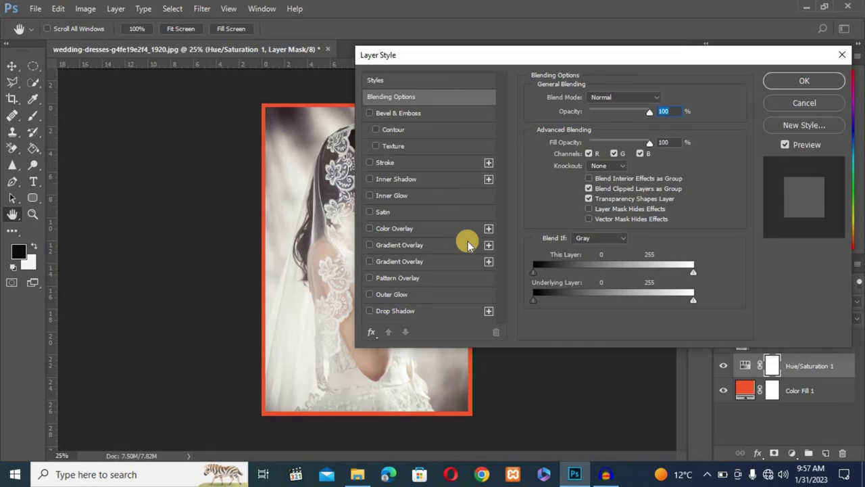
pyautogui.click(488, 245)
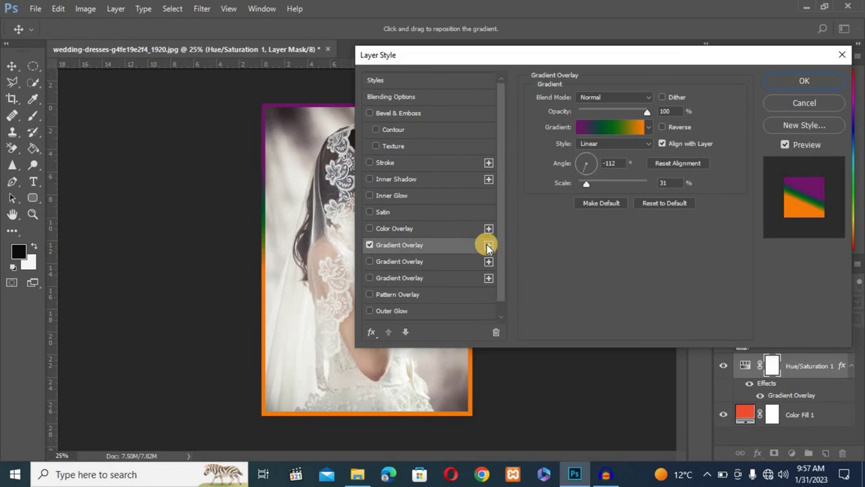
# - Choose the purple-green-orange gradient preset, reverse it, and rotate the angle toward 135°
pyautogui.click(649, 127)
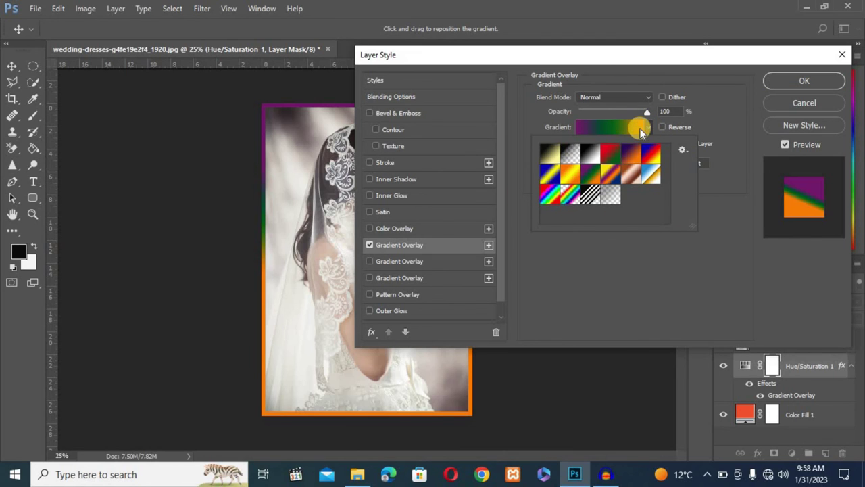
pyautogui.click(648, 127)
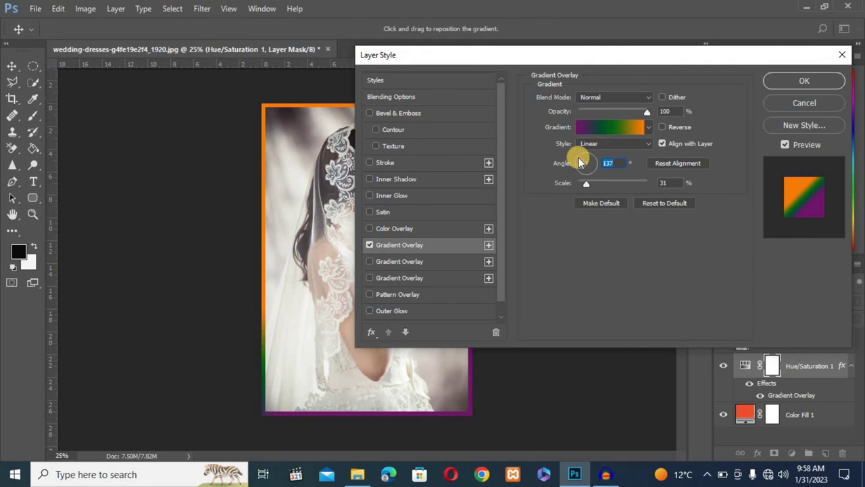
pyautogui.moveTo(580, 158)
pyautogui.mouseDown()
pyautogui.moveTo(594, 154)
pyautogui.moveTo(587, 175)
pyautogui.mouseUp()
pyautogui.moveTo(582, 151); pyautogui.dragTo(576, 154)
# - Fix the gradient angle at 135°, add a Bevel & Emboss texture, and apply the style
pyautogui.click(386, 165)
pyautogui.click(375, 146)
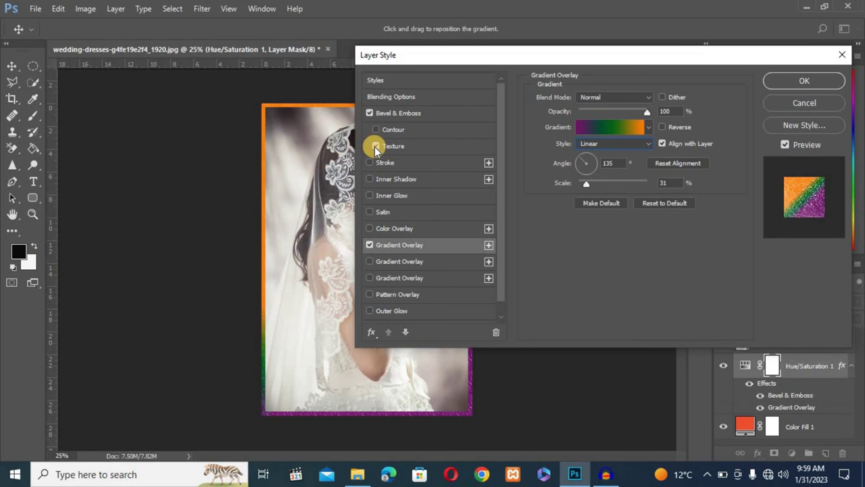
pyautogui.moveTo(542, 57)
pyautogui.mouseDown()
pyautogui.moveTo(595, 55)
pyautogui.moveTo(515, 71)
pyautogui.mouseUp()
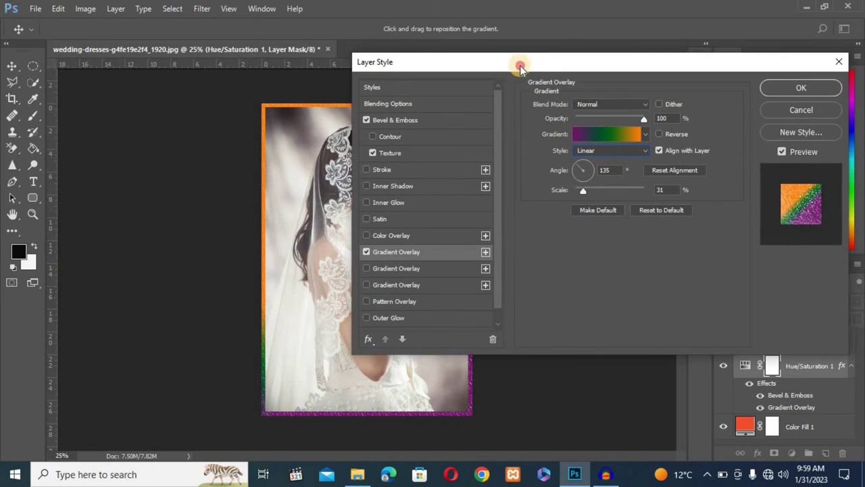
pyautogui.click(782, 94)
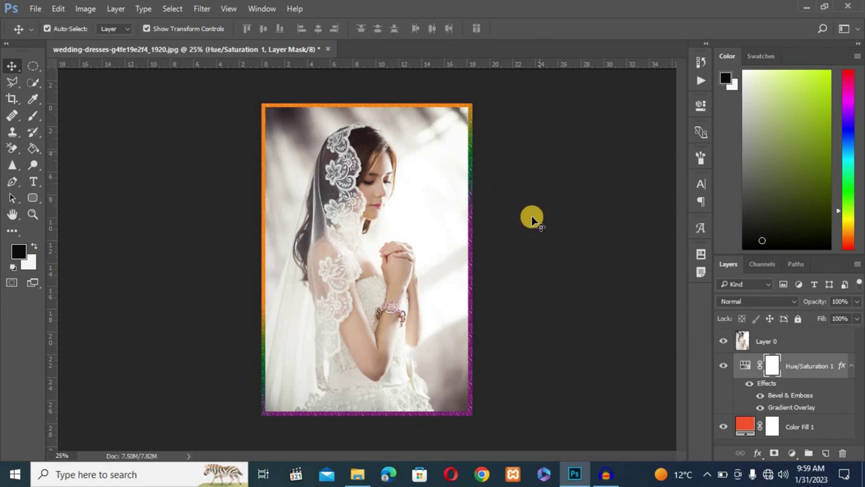